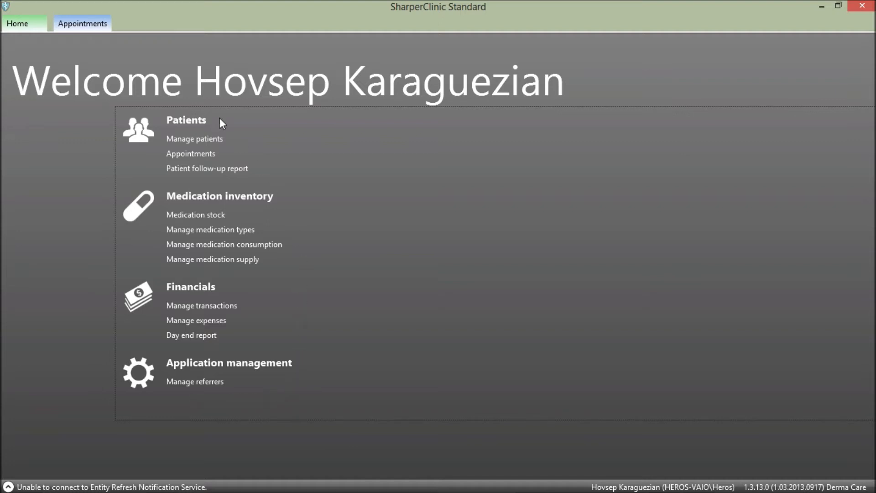
{"action": "key", "text": "Tab"}
{"action": "key", "text": "Tab"}
{"action": "key", "text": "Tab"}
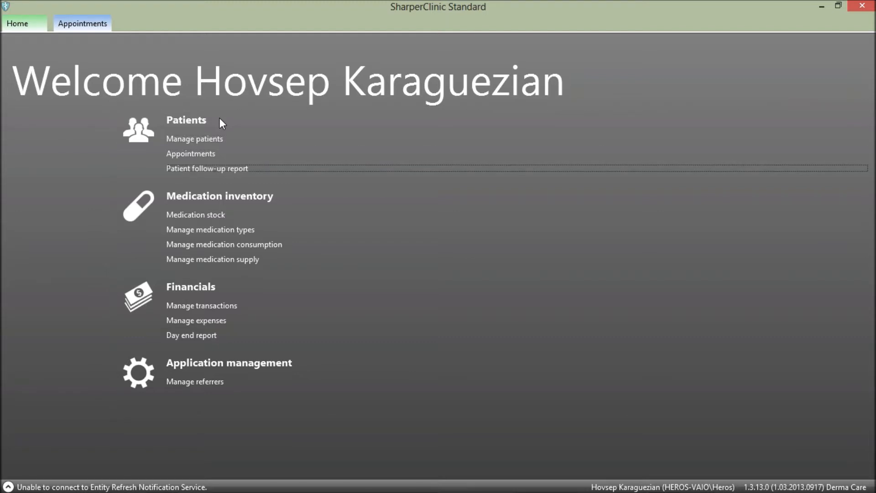
{"action": "key", "text": "Tab"}
{"action": "key", "text": "Tab"}
{"action": "key", "text": "Tab"}
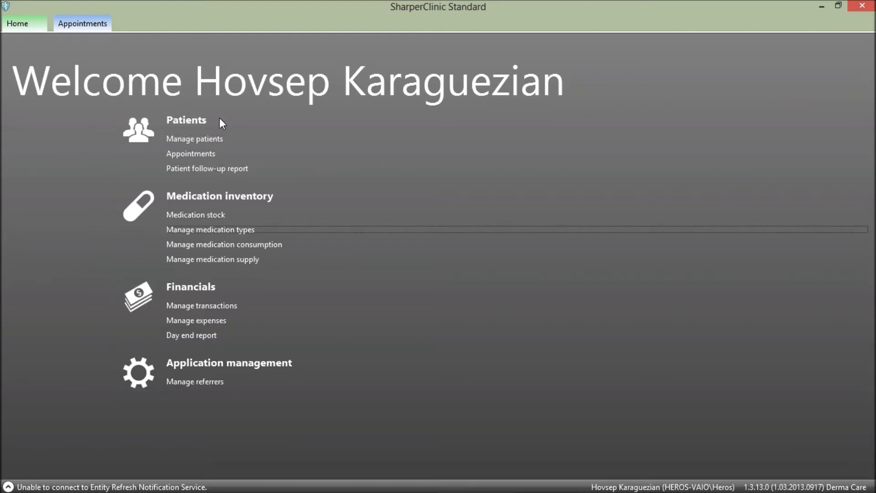
{"action": "key", "text": "Tab"}
{"action": "key", "text": "Tab"}
{"action": "key", "text": "Tab"}
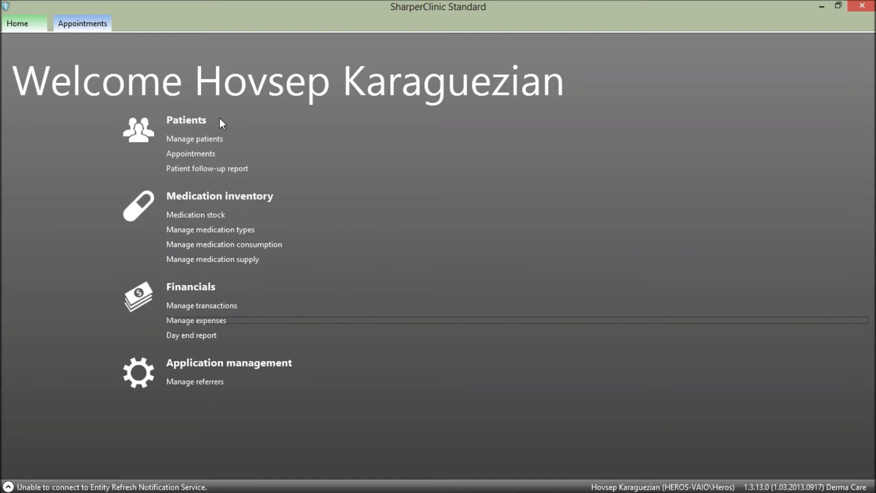
{"action": "key", "text": "Tab"}
{"action": "key", "text": "Tab"}
{"action": "key", "text": "shift+Tab"}
{"action": "key", "text": "shift+Tab"}
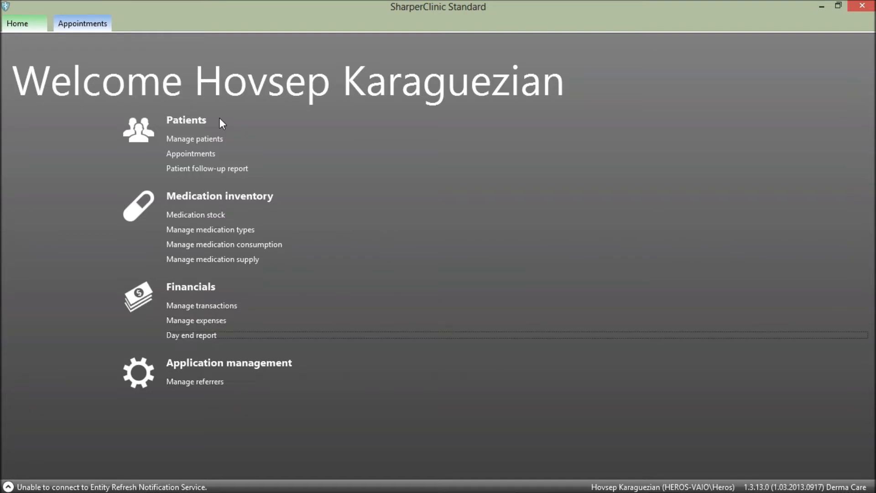
{"action": "key", "text": "shift+Tab"}
{"action": "key", "text": "shift+Tab"}
{"action": "key", "text": "shift+Tab"}
{"action": "key", "text": "shift+Tab"}
{"action": "key", "text": "shift+Tab"}
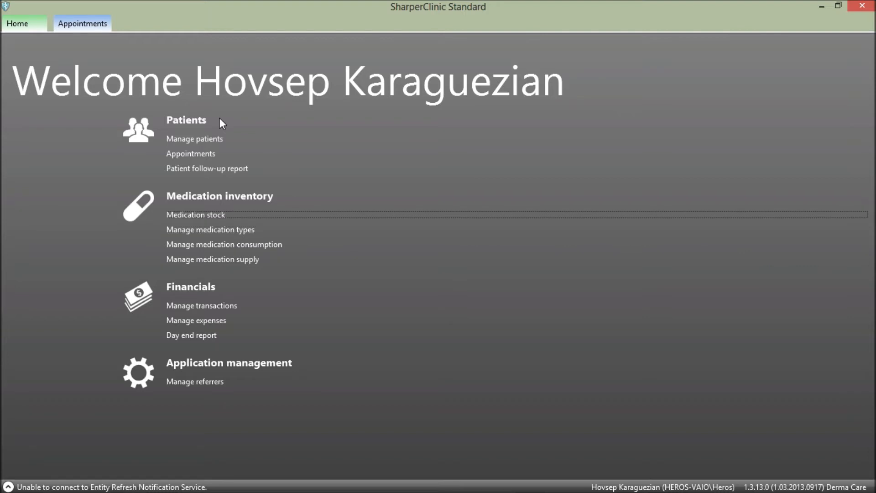
{"action": "key", "text": "shift+Tab"}
{"action": "key", "text": "shift+Tab"}
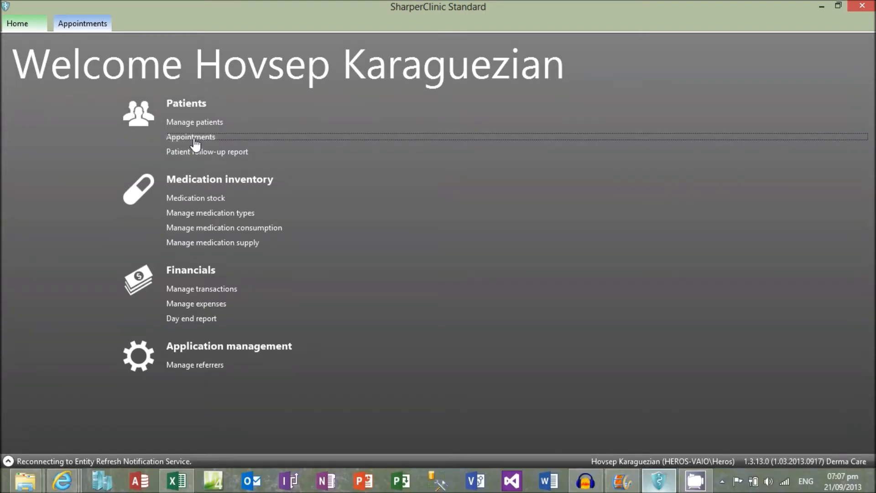
Open the appointments calendar from the home page
{"action": "left_click", "coordinate": [194, 138]}
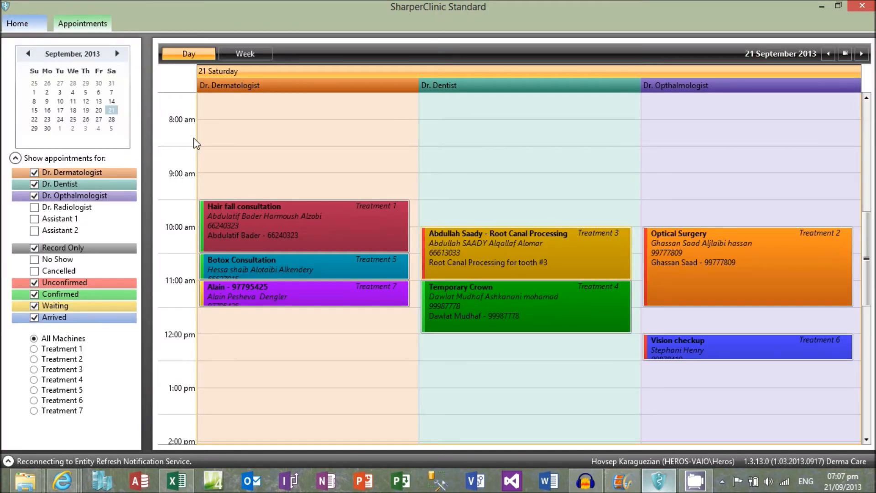
{"action": "left_click", "coordinate": [284, 95]}
{"action": "left_click", "coordinate": [688, 114]}
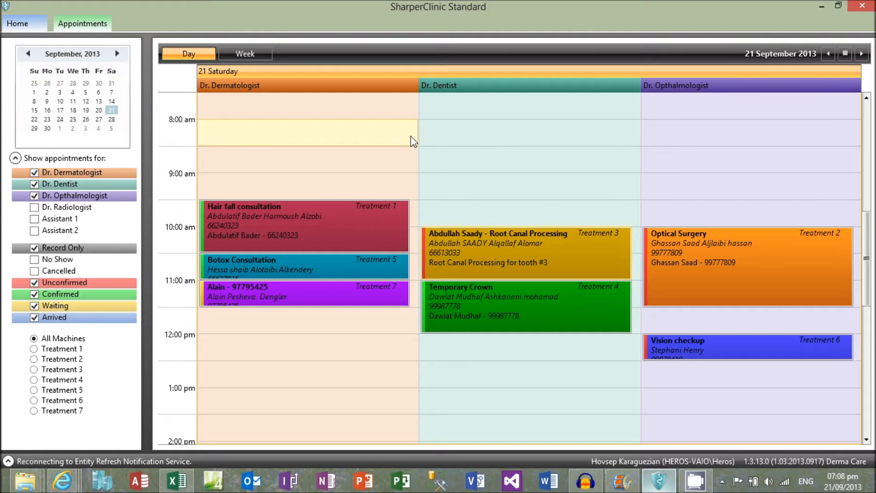
Start a 12:00 pm appointment for Dr. Dermatologist and enter the patient's full name and phone number as its subject
{"action": "double_click", "coordinate": [362, 327]}
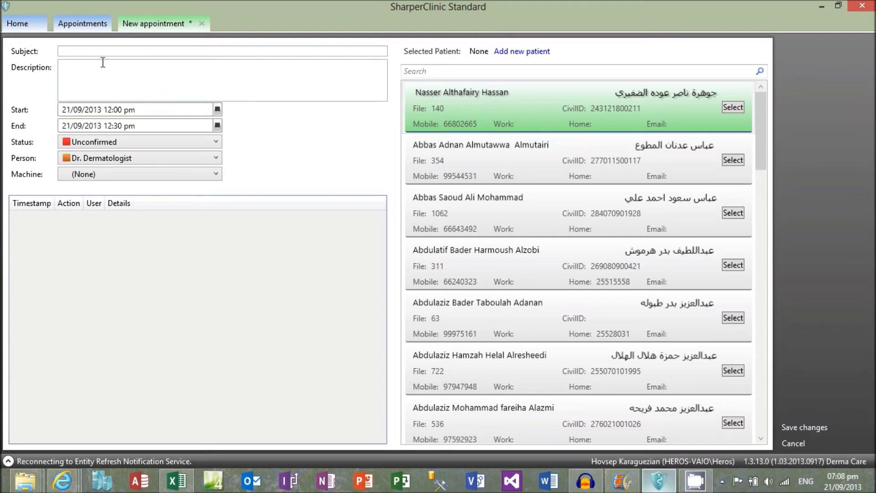
{"action": "left_click", "coordinate": [89, 54]}
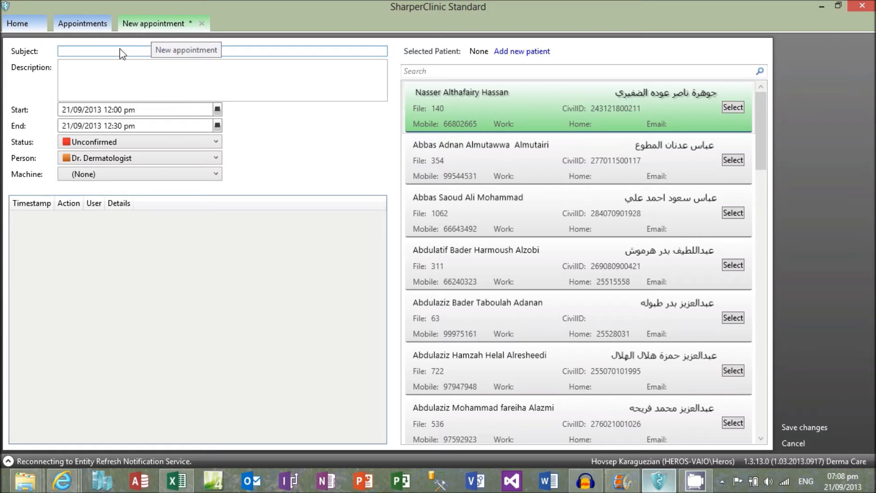
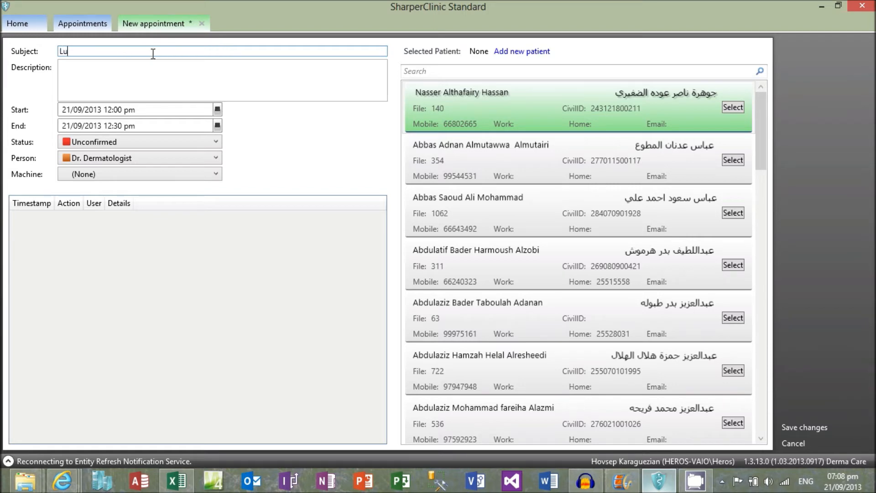
Set the new appointment's status to Confirmed and its machine to Treatment 3, and save it
{"action": "left_click", "coordinate": [216, 141]}
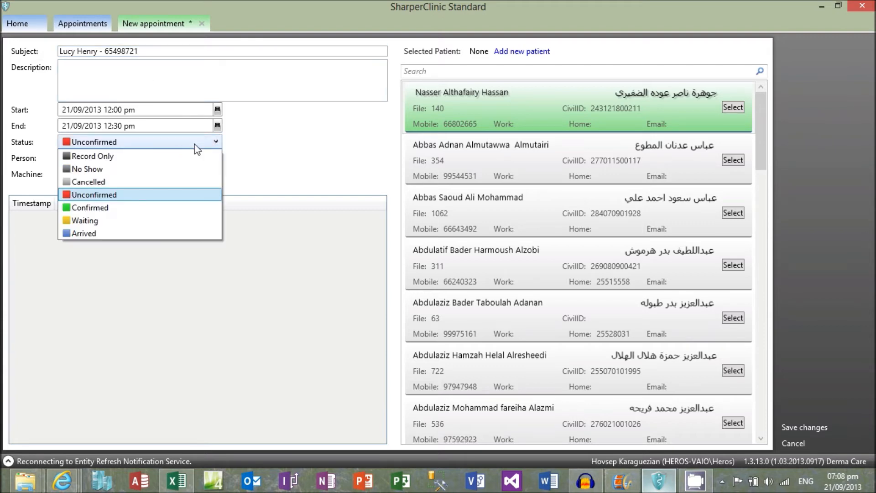
{"action": "left_click", "coordinate": [95, 207]}
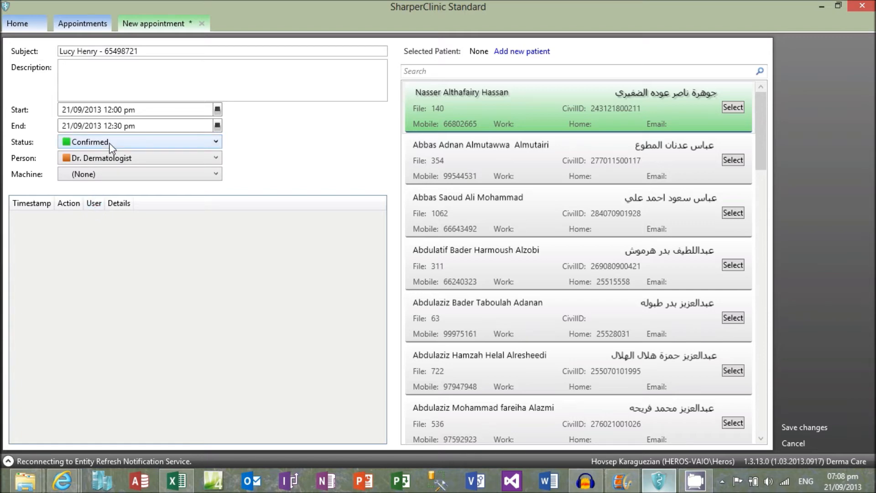
{"action": "left_click", "coordinate": [215, 177]}
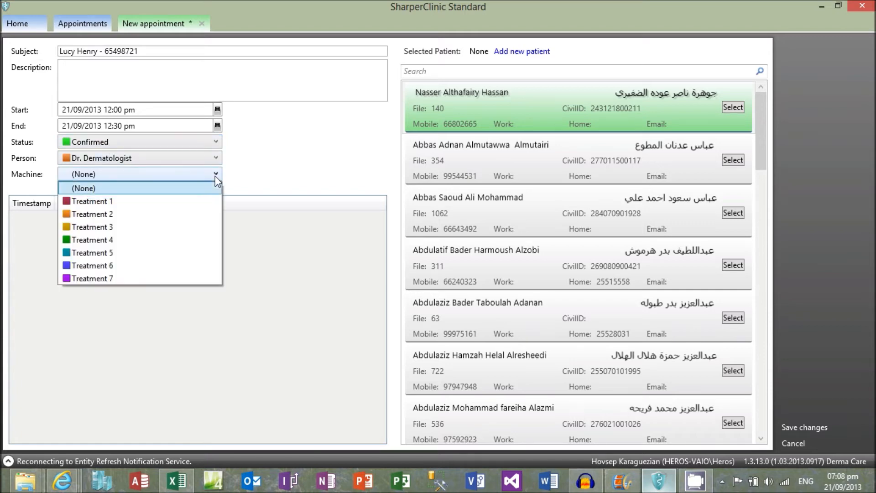
{"action": "left_click", "coordinate": [123, 227]}
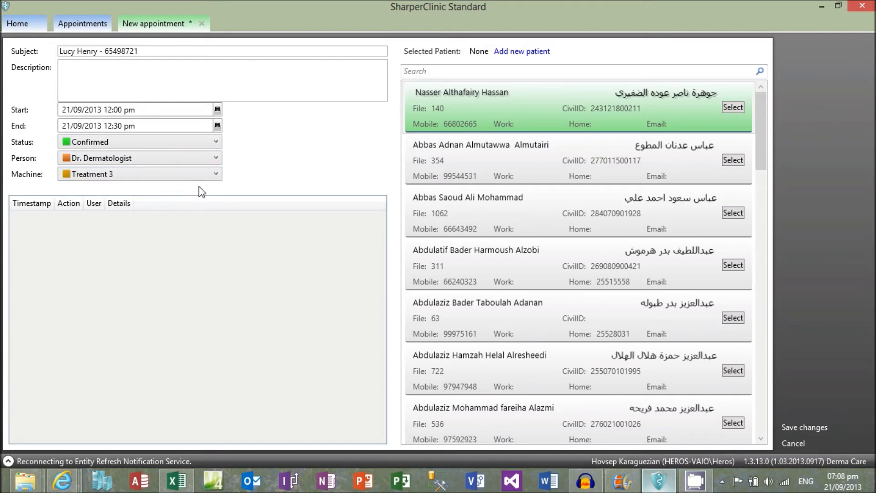
{"action": "left_click", "coordinate": [796, 426]}
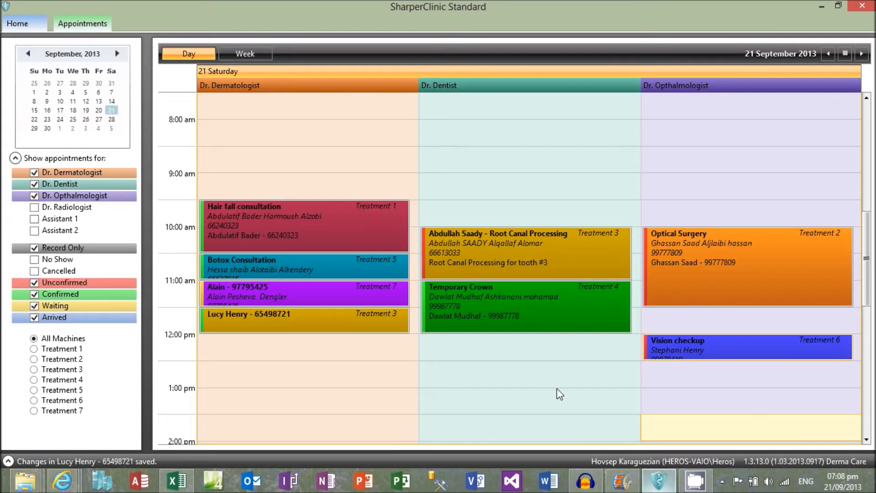
Change the status of Dr. Dermatologist's Treatment 7 appointment to Confirmed directly in the calendar
{"action": "left_click", "coordinate": [459, 385]}
{"action": "left_click", "coordinate": [226, 321]}
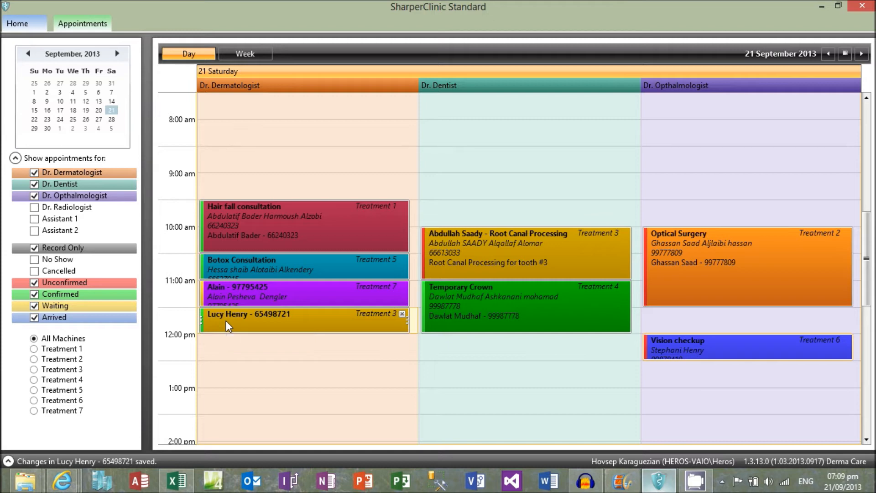
{"action": "left_click", "coordinate": [302, 292]}
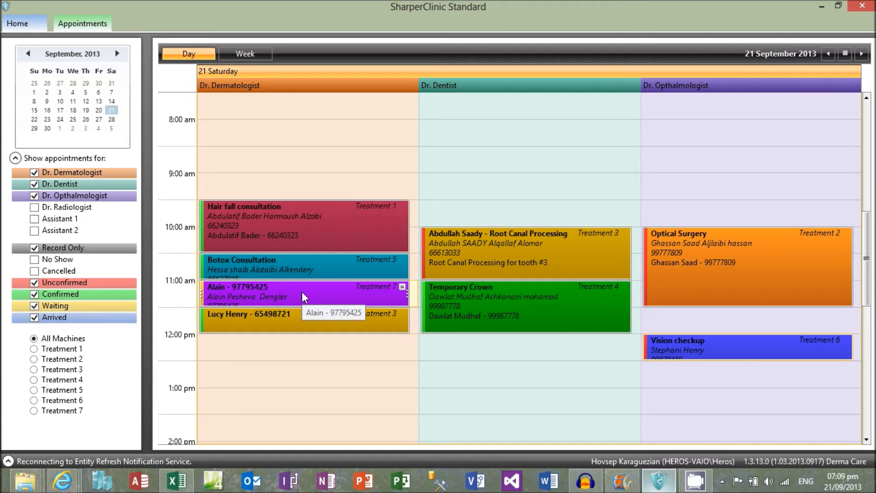
{"action": "right_click", "coordinate": [303, 293]}
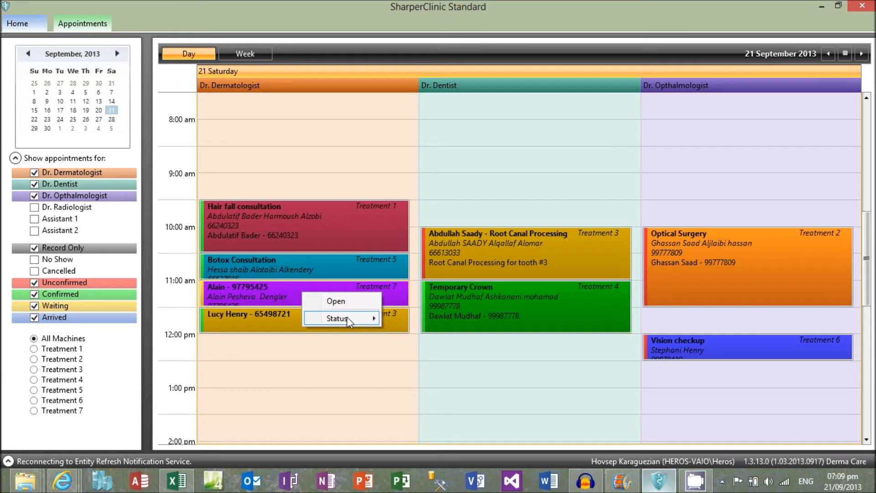
{"action": "mouse_move", "coordinate": [347, 317]}
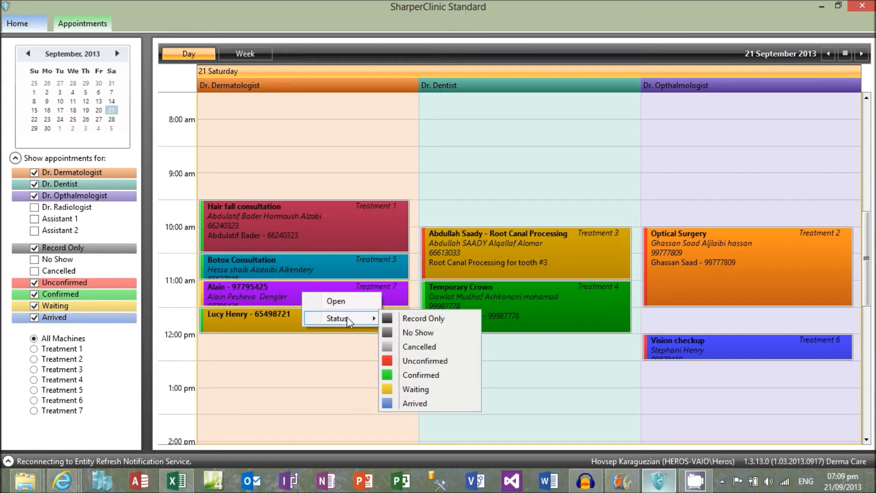
{"action": "left_click", "coordinate": [443, 374]}
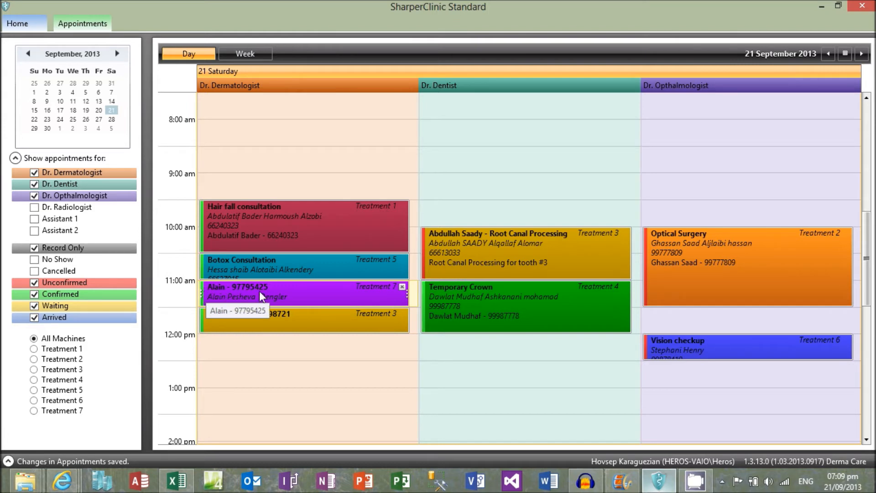
Mark Dr. Dermatologist's Treatment 7 appointment as Arrived directly in the calendar
{"action": "left_click", "coordinate": [349, 352]}
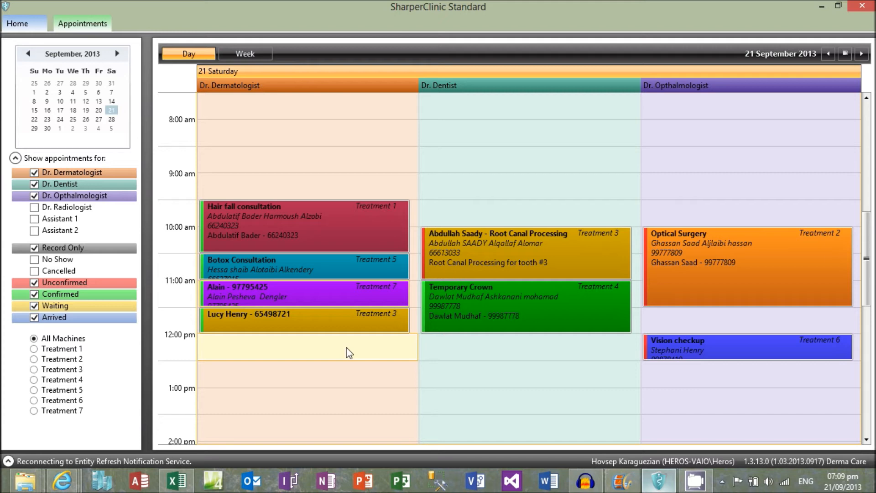
{"action": "right_click", "coordinate": [323, 292]}
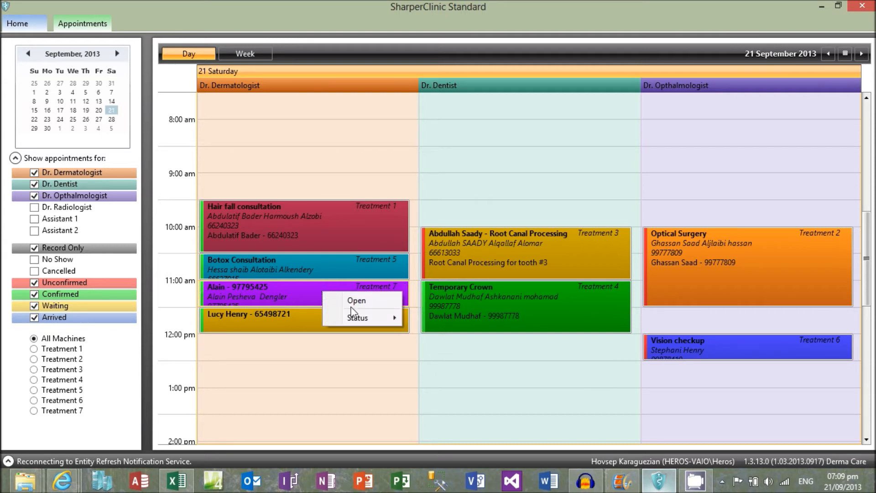
{"action": "mouse_move", "coordinate": [365, 319]}
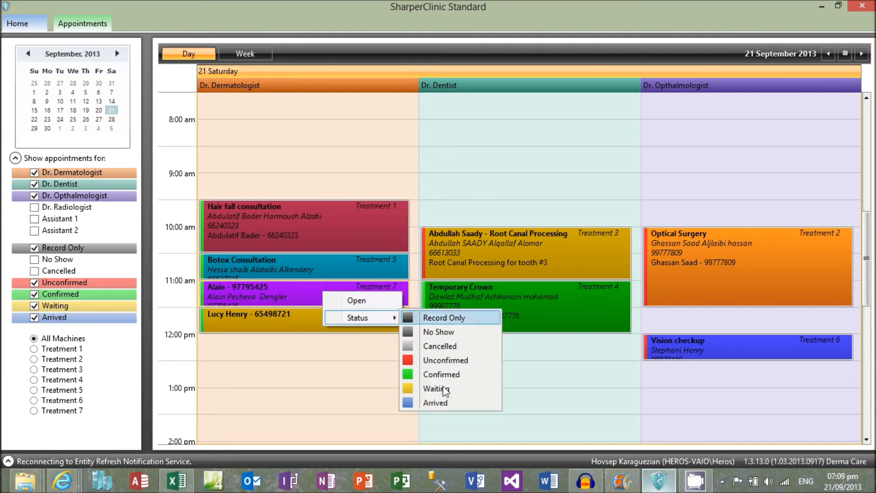
{"action": "left_click", "coordinate": [442, 403]}
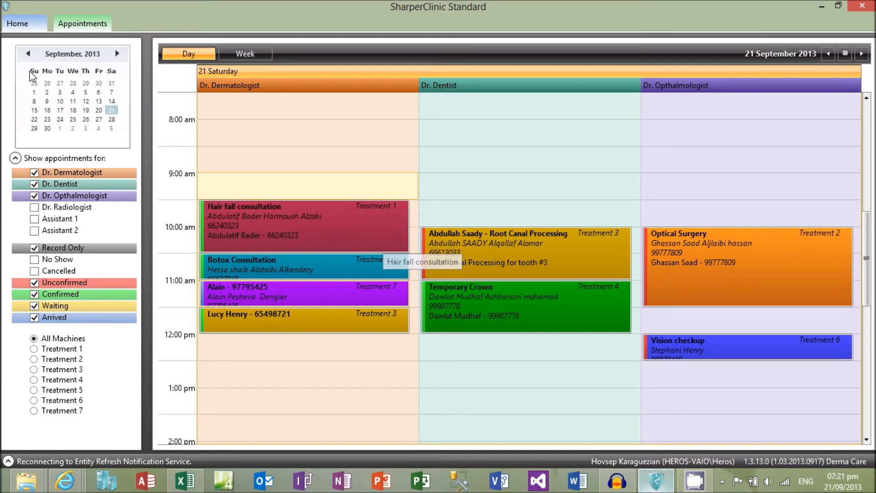
Zoom the date picker out to the range of years, and return through 2013 to September
{"action": "left_click", "coordinate": [73, 55]}
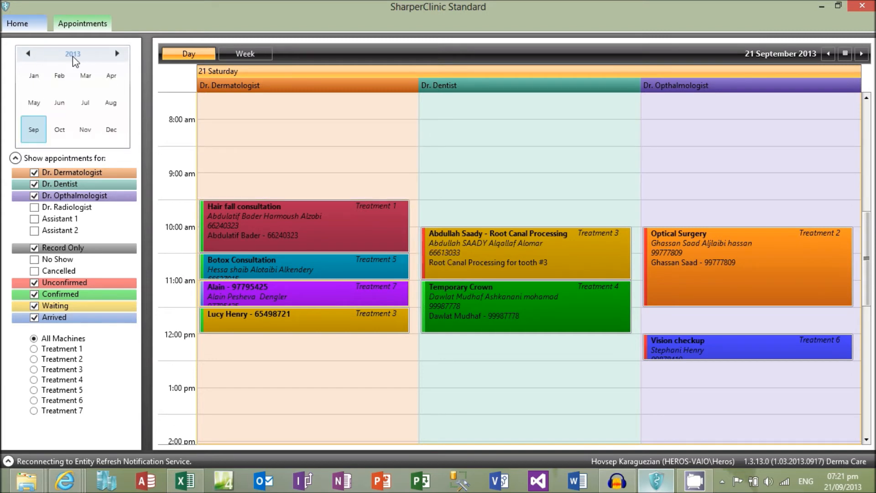
{"action": "left_click", "coordinate": [73, 55]}
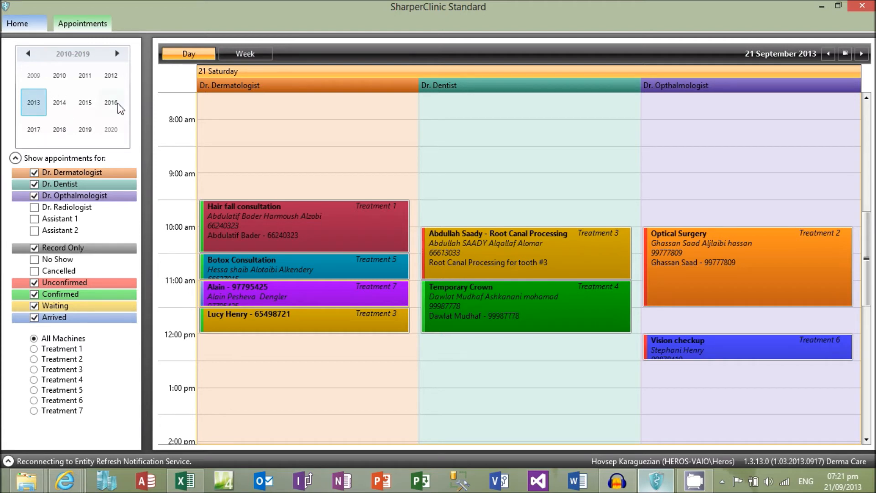
{"action": "left_click", "coordinate": [35, 103]}
{"action": "left_click", "coordinate": [35, 131]}
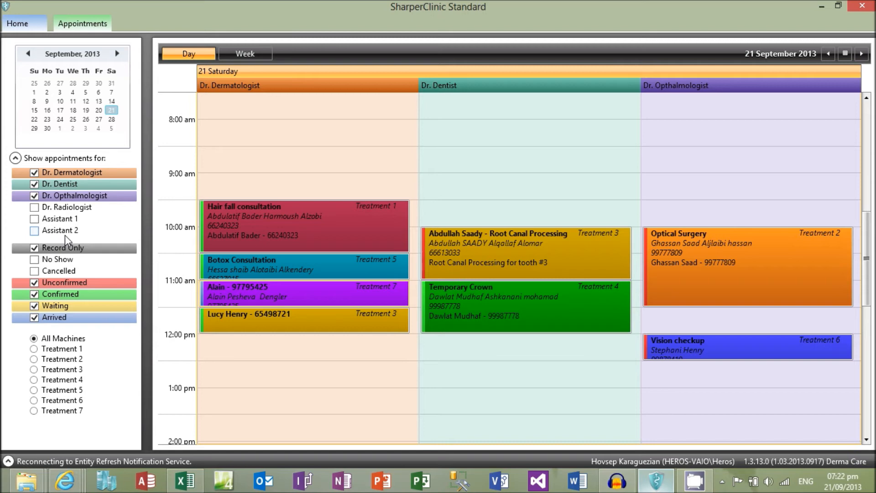
Show Assistant 1's schedule instead of Dr. Opthalmologist's and move the Botox Consultation to Assistant 1 in the same time slot
{"action": "left_click", "coordinate": [34, 197]}
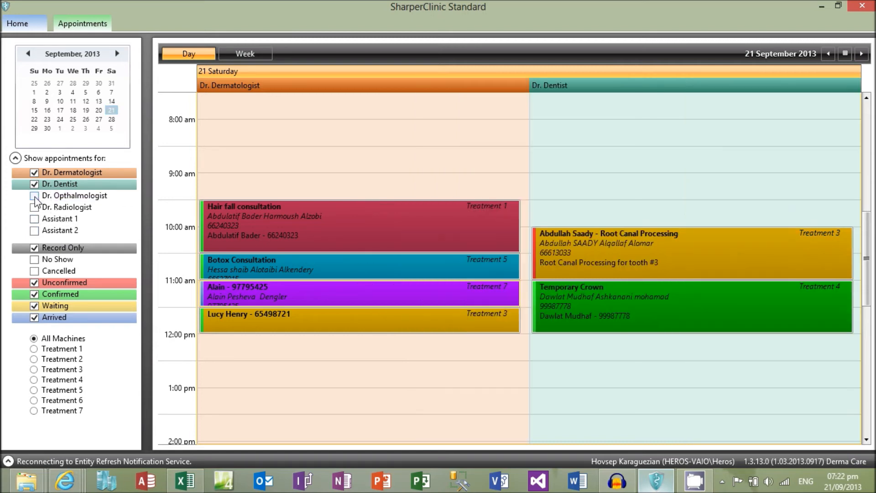
{"action": "left_click", "coordinate": [34, 218]}
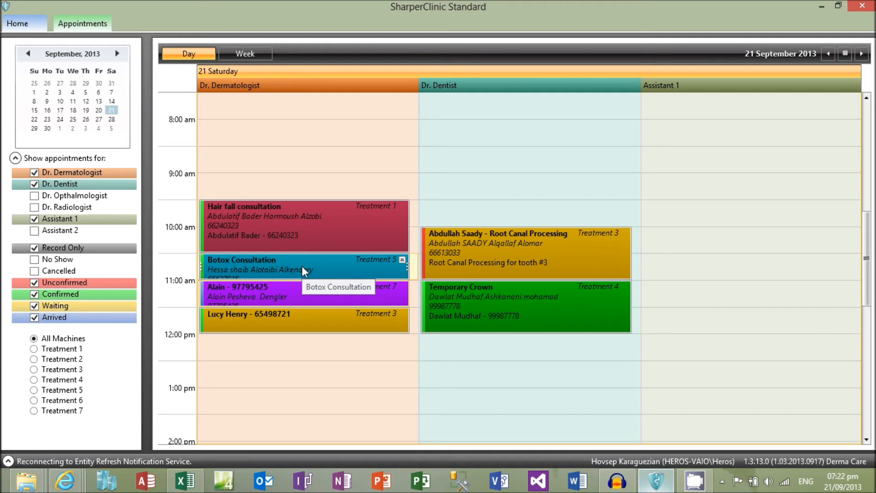
{"action": "left_click_drag", "start_coordinate": [303, 266], "coordinate": [543, 270]}
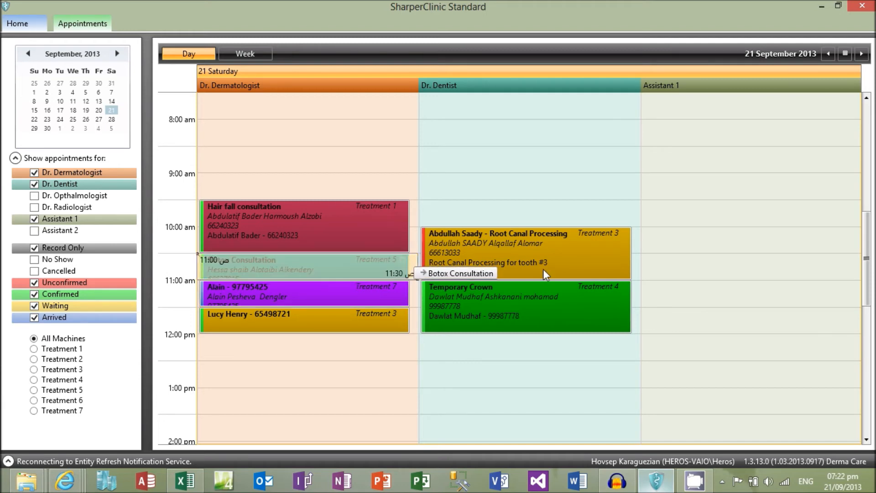
{"action": "left_click_drag", "start_coordinate": [673, 269], "coordinate": [705, 266]}
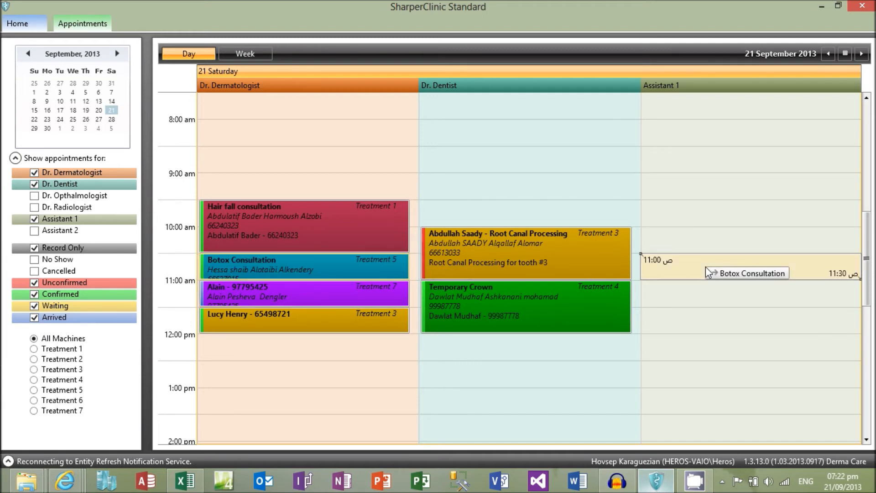
{"action": "left_click_drag", "start_coordinate": [706, 267], "coordinate": [706, 266]}
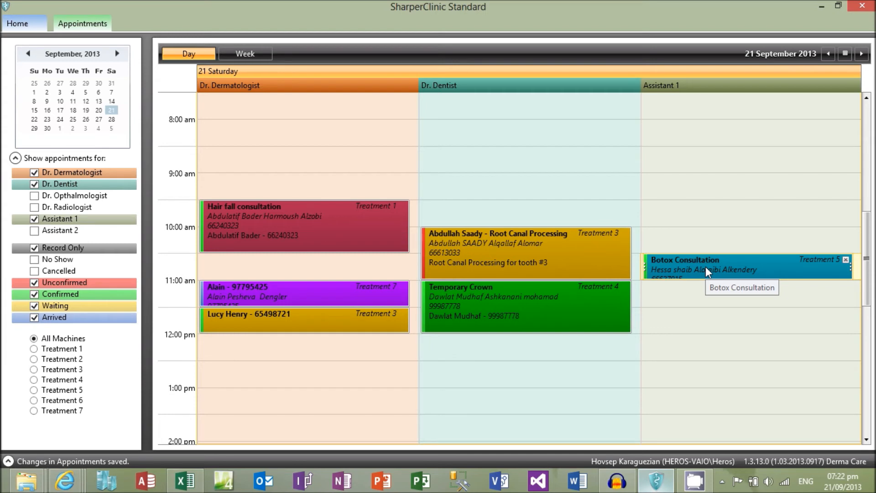
Add a new patient from Dr. Dermatologist's Treatment 3 appointment and enter the patient's full name in English and Arabic
{"action": "double_click", "coordinate": [281, 321]}
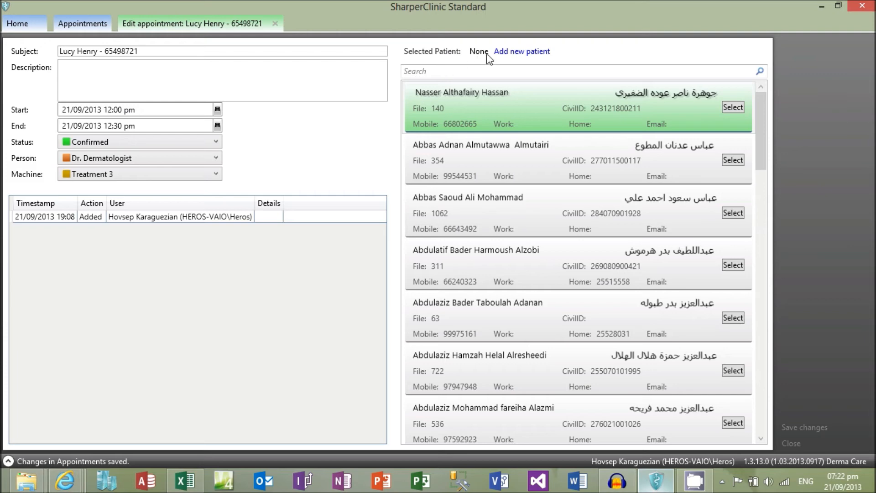
{"action": "left_click", "coordinate": [526, 51]}
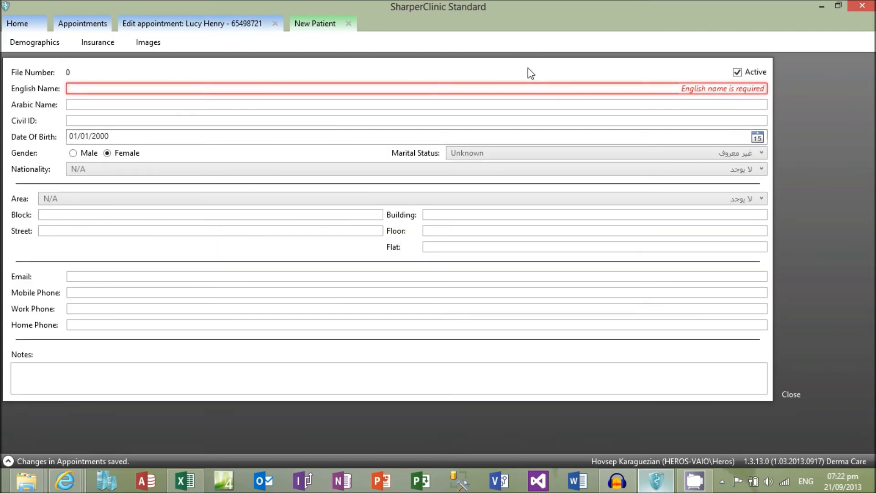
{"action": "left_click", "coordinate": [531, 87]}
{"action": "key", "text": "Tab"}
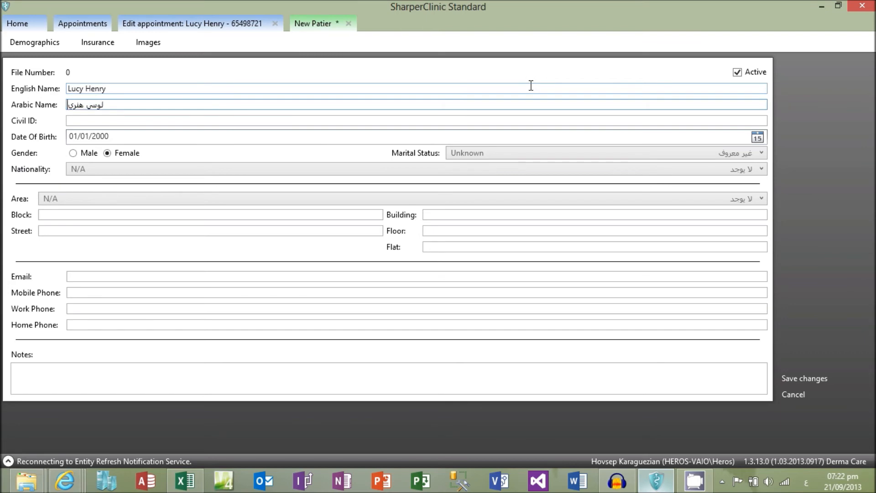
Enter the new patient's Civil ID number so the date of birth is filled in from it
{"action": "key", "text": "Tab"}
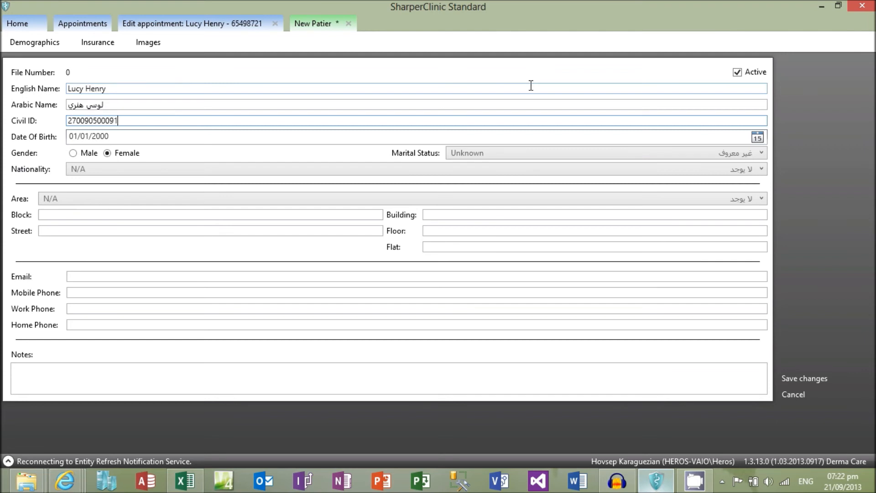
{"action": "key", "text": "Tab"}
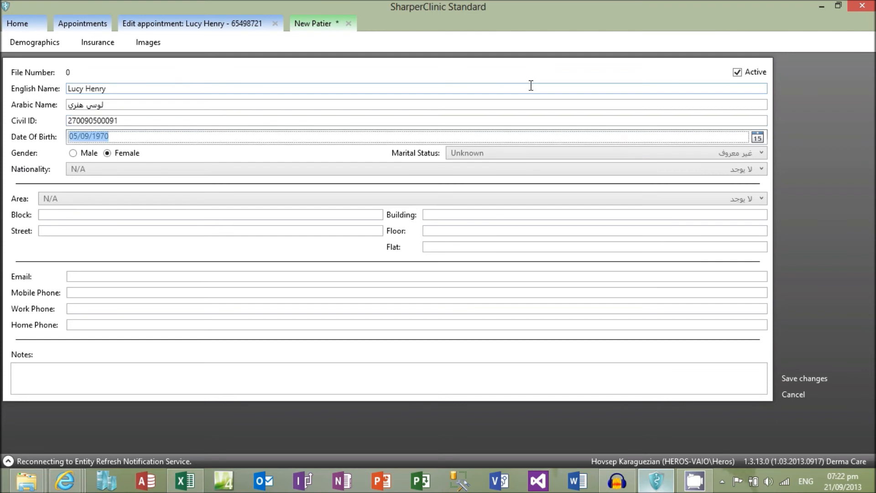
Test the Civil ID validation by altering the number's last digit, and restore the original ID
{"action": "left_click", "coordinate": [135, 119]}
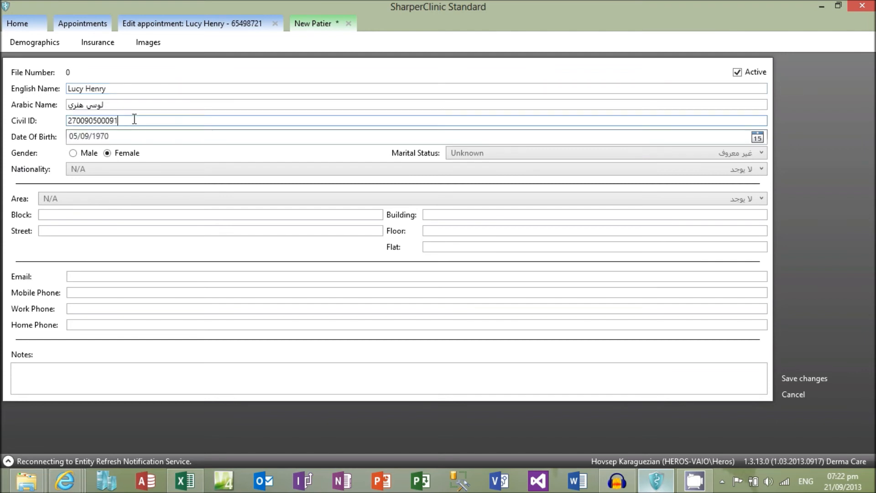
{"action": "key", "text": "BackSpace"}
{"action": "type", "text": "2"}
{"action": "key", "text": "Tab"}
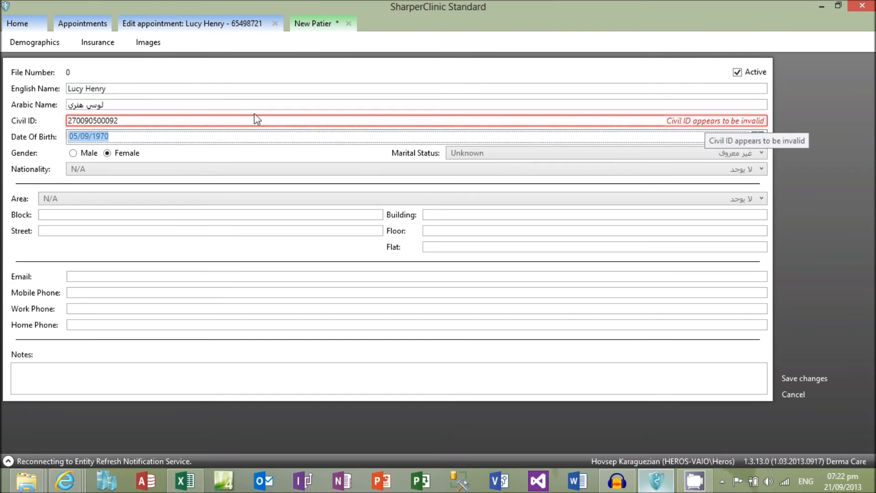
{"action": "left_click", "coordinate": [160, 120]}
{"action": "key", "text": "BackSpace"}
{"action": "type", "text": "1"}
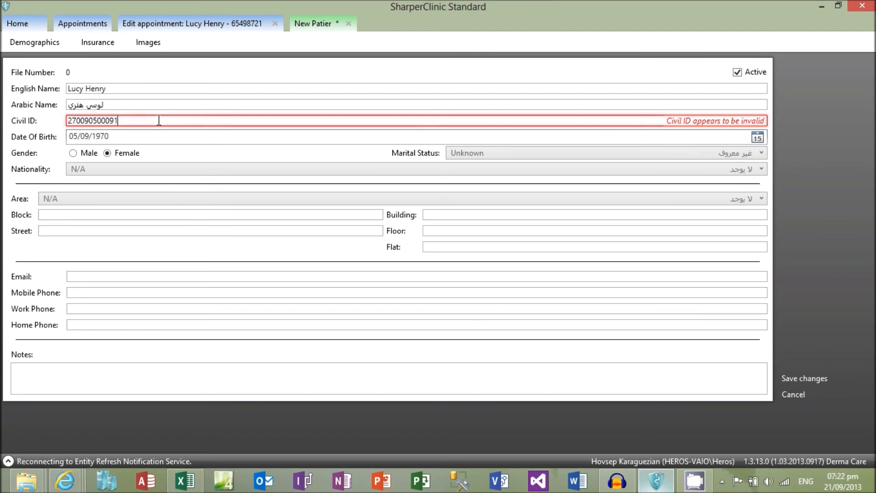
{"action": "key", "text": "Tab"}
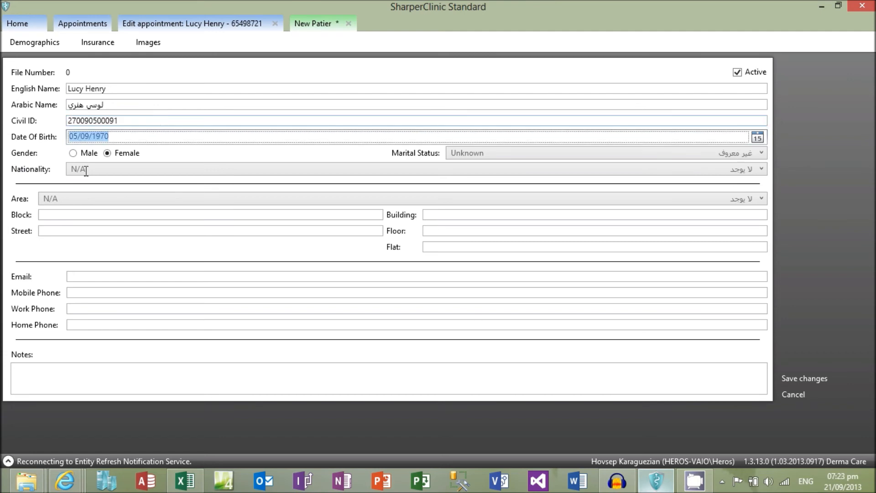
Set the new patient's nationality to Portugal and the address area to Al-Salam
{"action": "left_click", "coordinate": [416, 173]}
{"action": "type", "text": "por"}
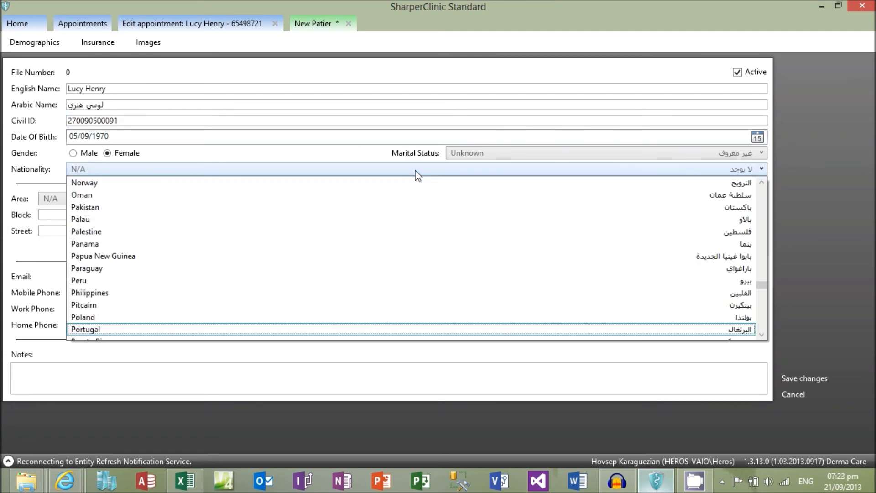
{"action": "left_click", "coordinate": [98, 329]}
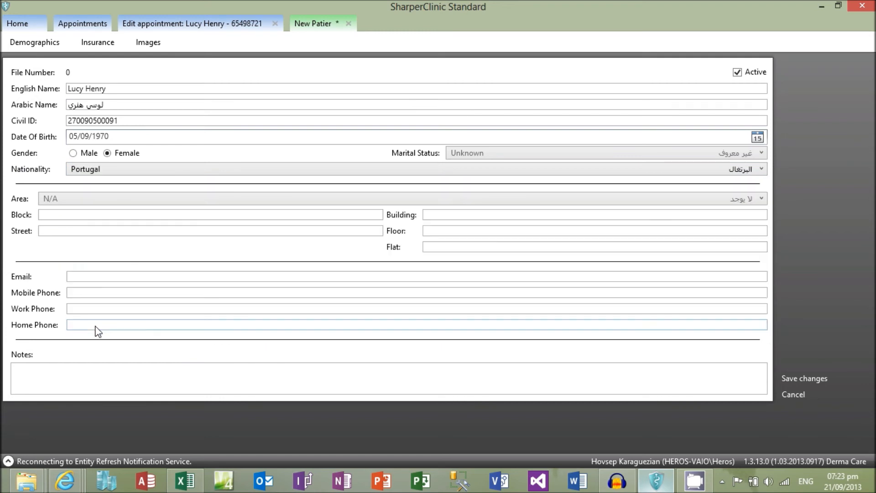
{"action": "left_click", "coordinate": [147, 199]}
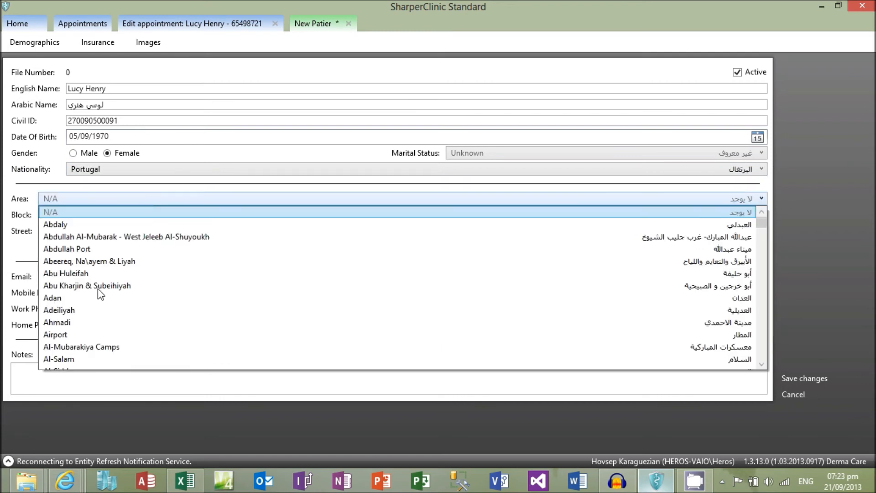
{"action": "left_click", "coordinate": [68, 359]}
{"action": "left_click", "coordinate": [204, 232]}
Enter the patient's mobile phone number and add "Any notes" as the patient's notes
{"action": "left_click", "coordinate": [150, 292]}
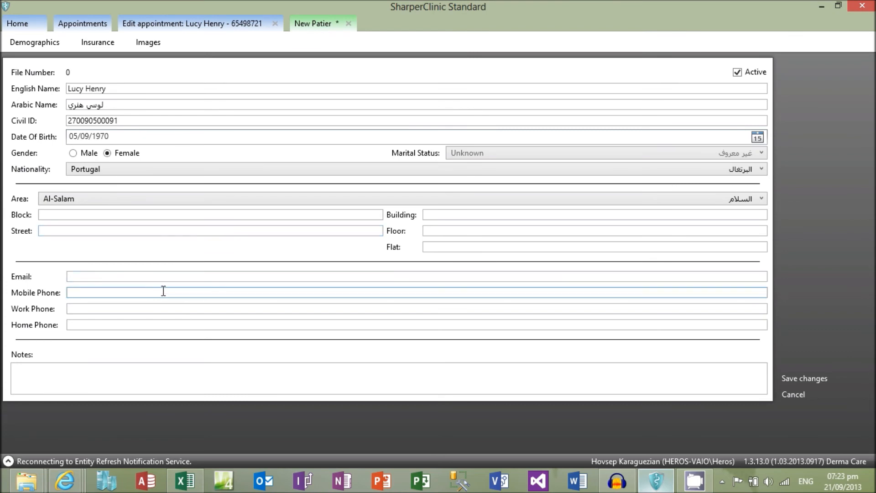
{"action": "type", "text": "65498721"}
{"action": "left_click", "coordinate": [228, 379]}
{"action": "type", "text": "Any "}
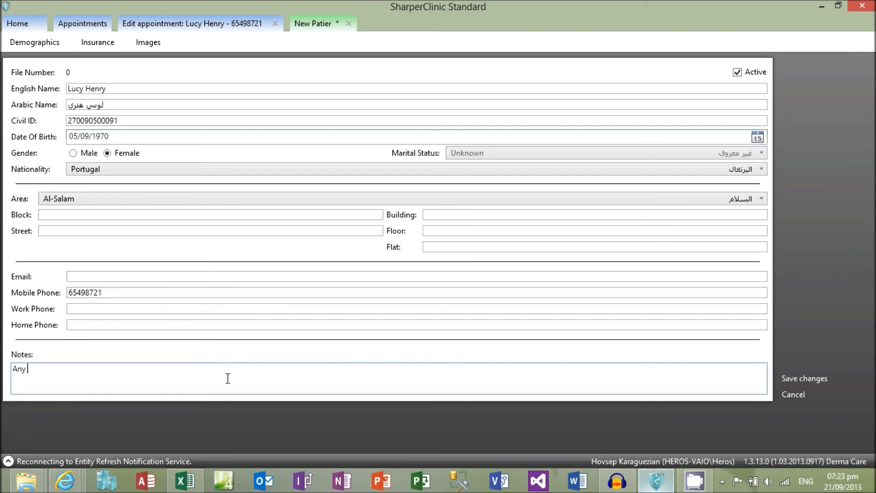
{"action": "type", "text": "notes"}
Save and close the new patient record, and save the appointment with that patient linked
{"action": "left_click", "coordinate": [798, 380]}
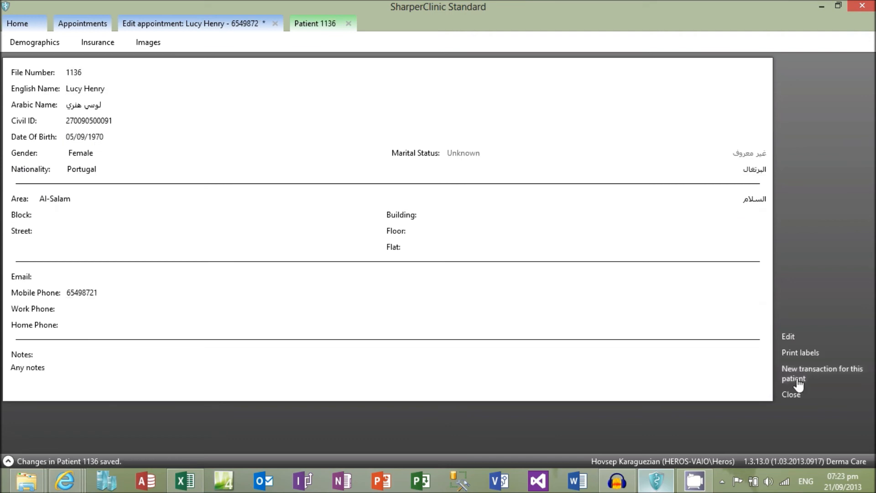
{"action": "left_click", "coordinate": [794, 395]}
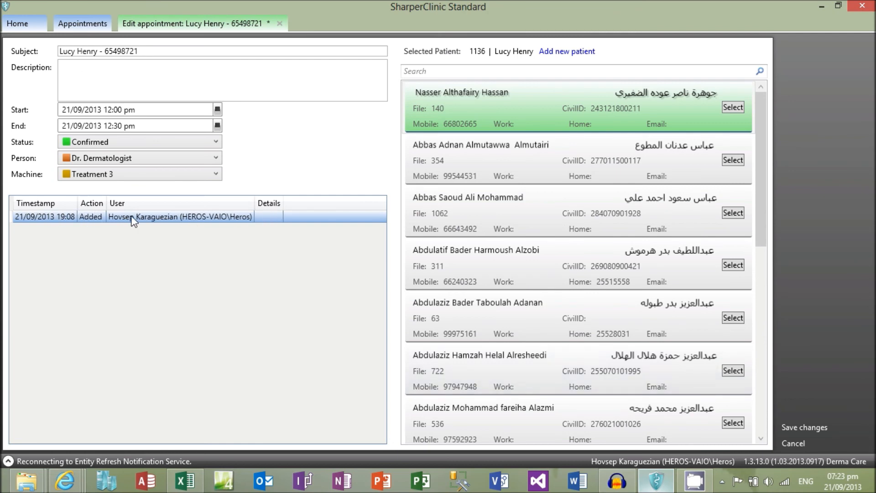
{"action": "left_click", "coordinate": [812, 427]}
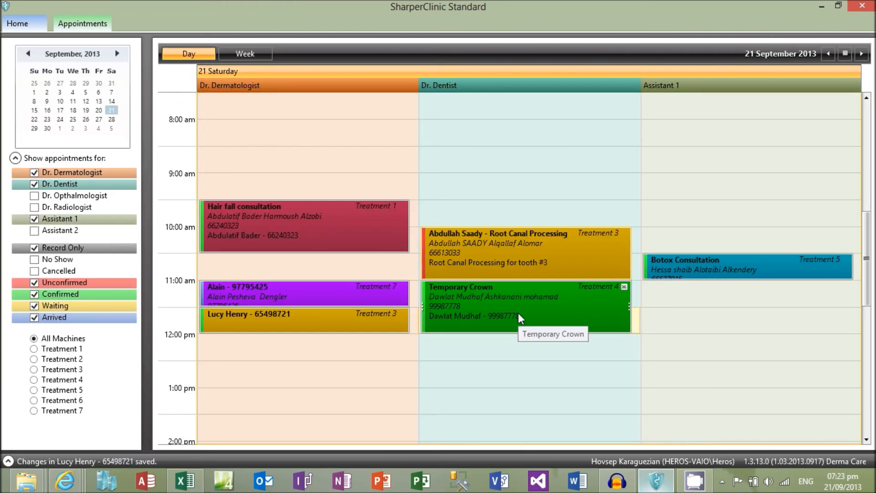
Move Dr. Dentist's Temporary Crown half an hour earlier so it overlaps the Root Canal Processing appointment, and show the booking conflict in the calendar
{"action": "mouse_move", "coordinate": [520, 286]}
{"action": "left_mouse_down"}
{"action": "mouse_move", "coordinate": [520, 272]}
{"action": "mouse_move", "coordinate": [523, 284]}
{"action": "left_mouse_up"}
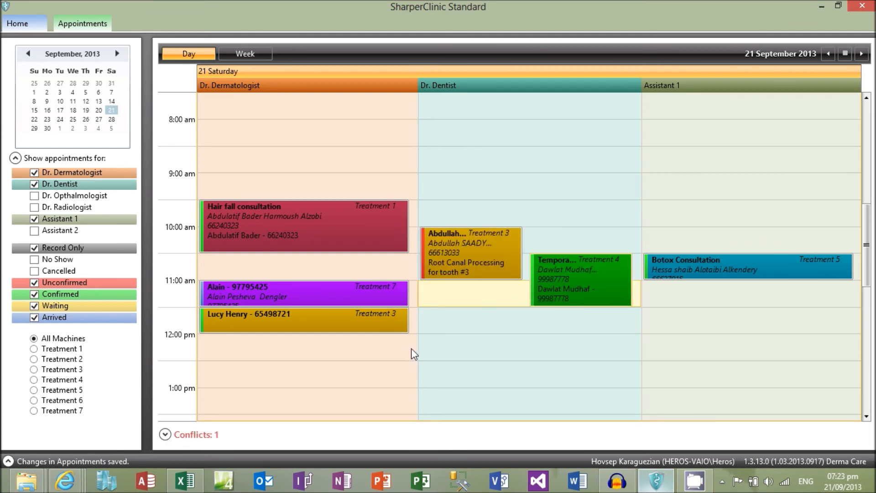
{"action": "left_click", "coordinate": [166, 435]}
{"action": "left_click", "coordinate": [606, 437]}
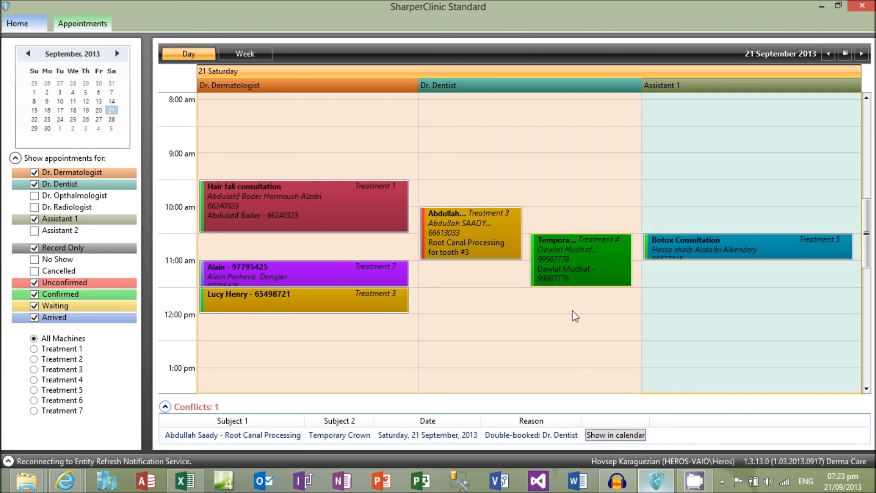
Resolve the double booking by moving the Temporary Crown appointment half an hour later, directly after the Root Canal Processing appointment
{"action": "left_click", "coordinate": [557, 259]}
{"action": "left_click_drag", "start_coordinate": [557, 259], "coordinate": [558, 284]}
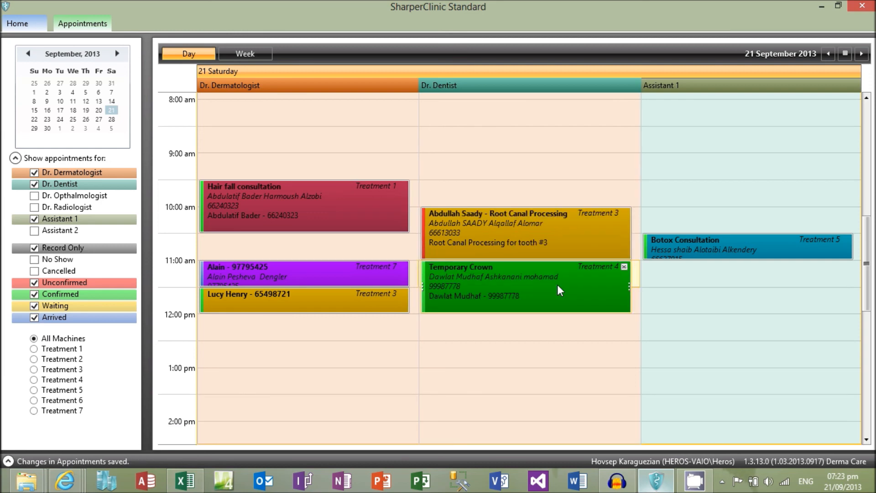